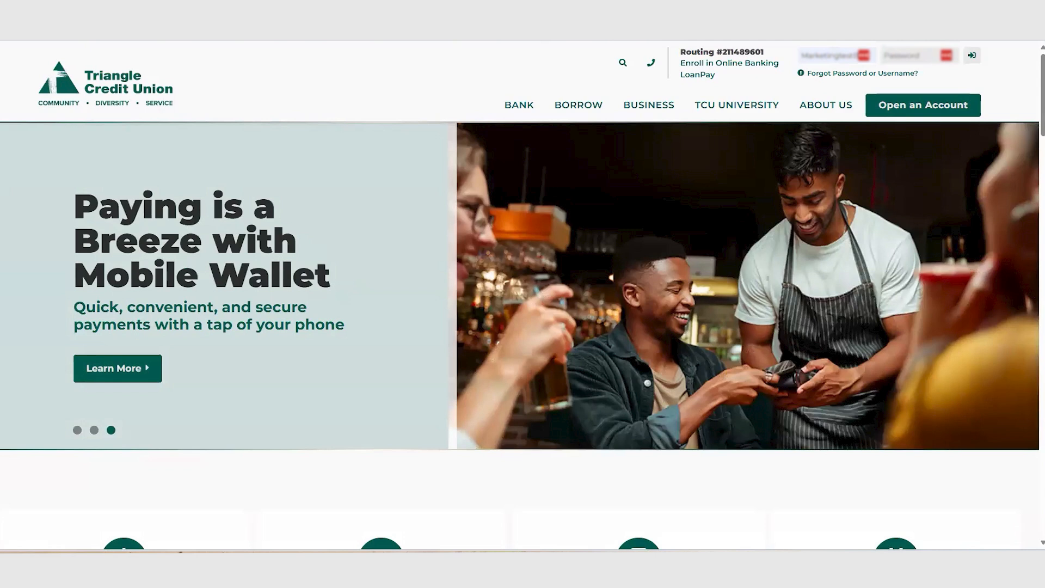
Step: Sign in to Triangle Credit Union online banking with the saved password and open the Connectivity for QuickBooks registration page
{"action": "left_click", "coordinate": [926, 55]}
{"action": "key", "text": "ctrl+v"}
{"action": "key", "text": "Return"}
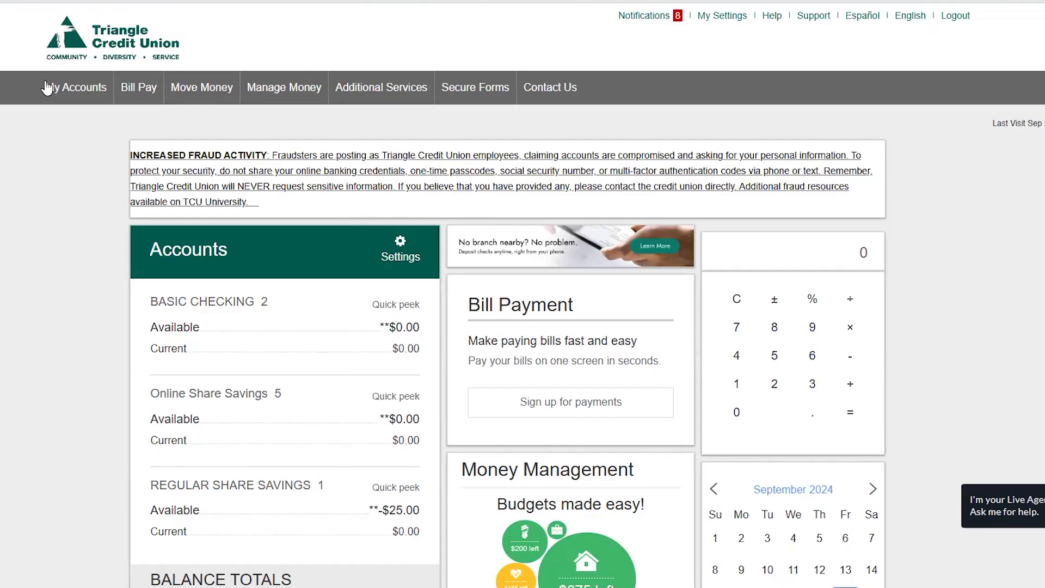
{"action": "mouse_move", "coordinate": [399, 88]}
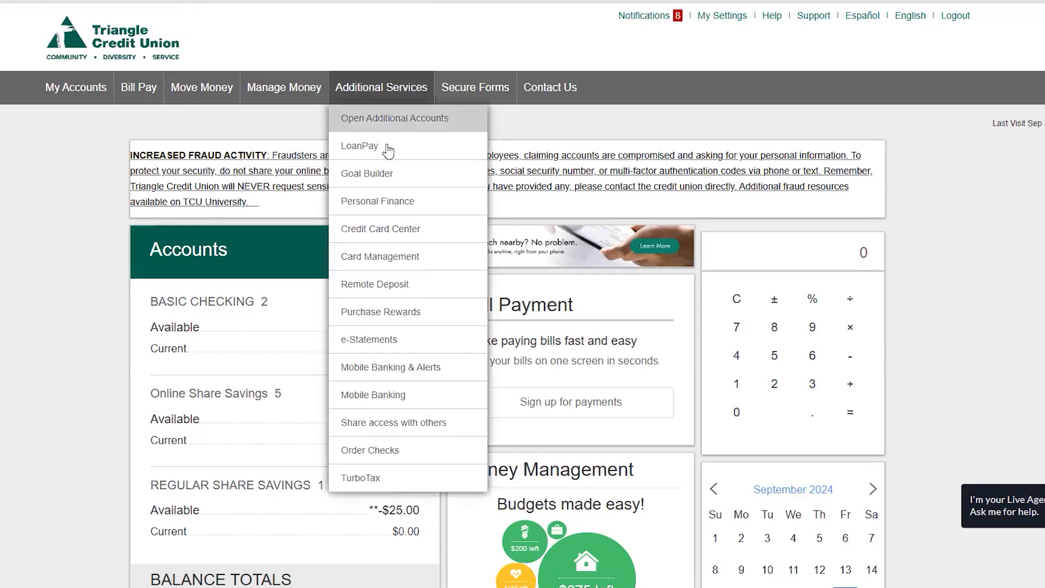
{"action": "left_click", "coordinate": [390, 204]}
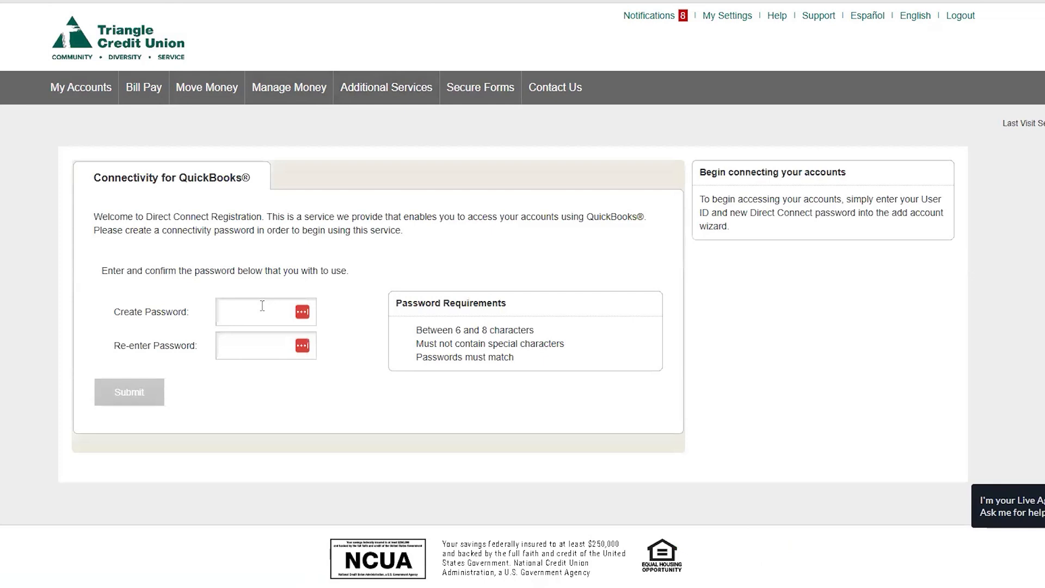
Step: Enter and confirm a new 7-character Direct Connect password, then submit the QuickBooks registration
{"action": "left_click", "coordinate": [262, 306]}
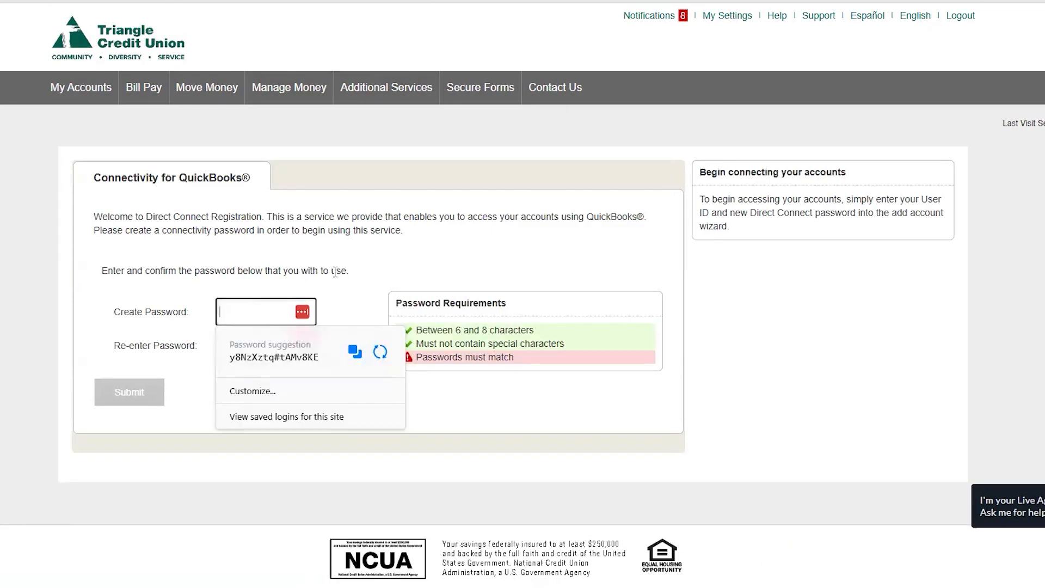
{"action": "type", "text": "•••••••"}
{"action": "left_click", "coordinate": [336, 315]}
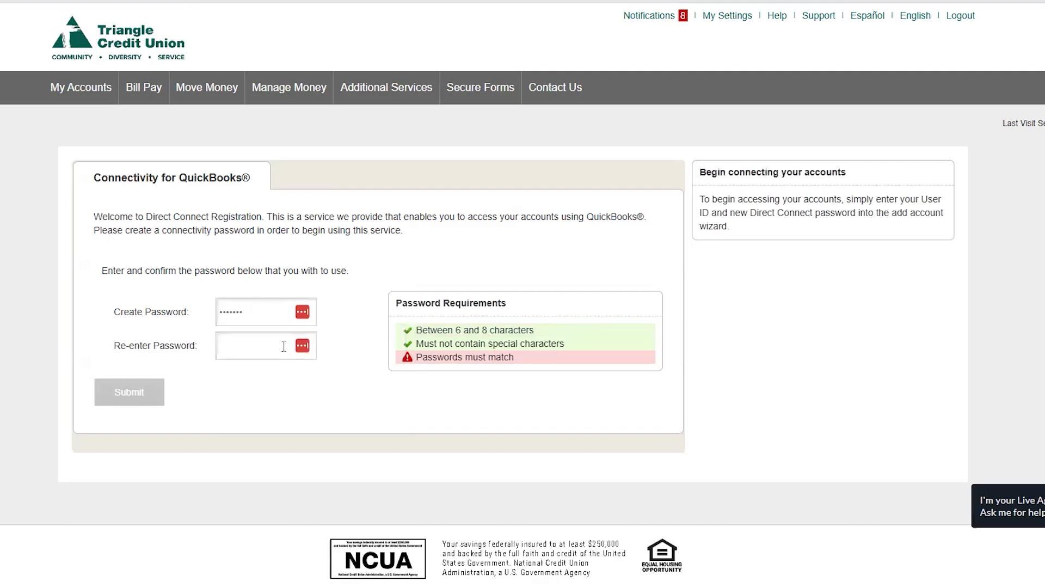
{"action": "left_click", "coordinate": [284, 346]}
{"action": "type", "text": "••••"}
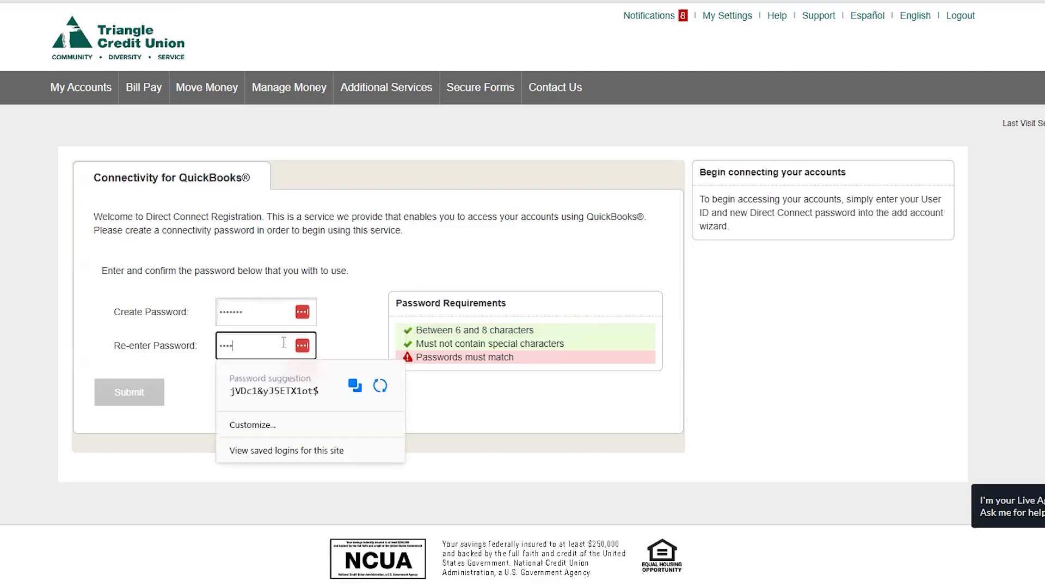
{"action": "type", "text": "•••"}
{"action": "left_click", "coordinate": [350, 305]}
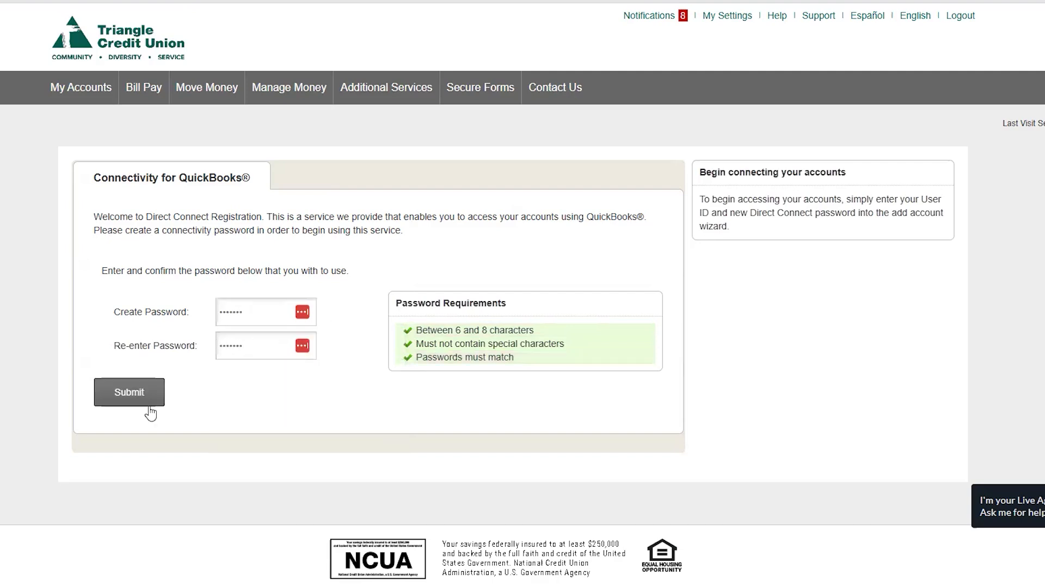
{"action": "left_click", "coordinate": [104, 400]}
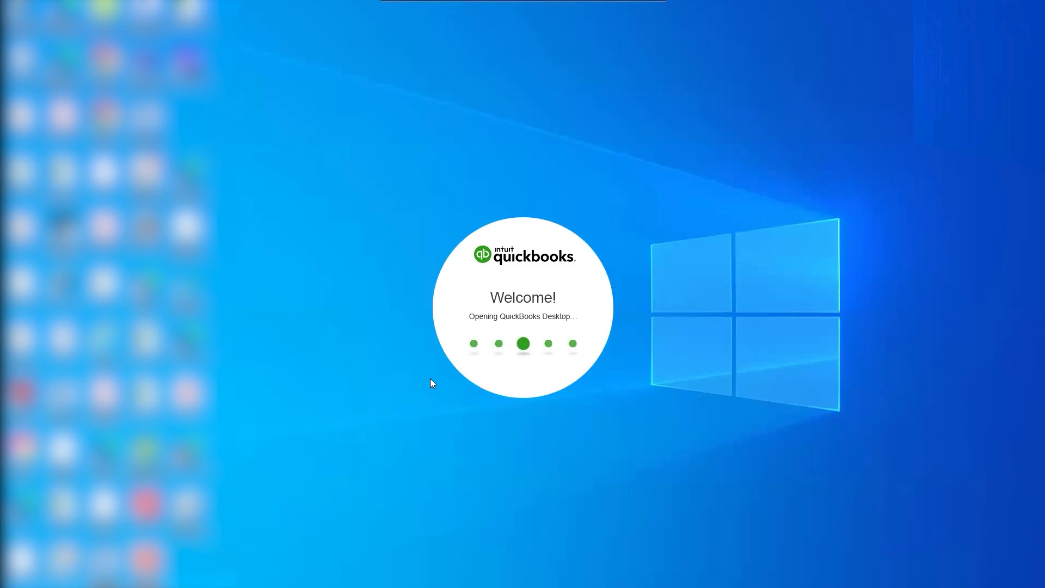
Step: Log in to the company file as administrator and start Set Up Bank Feed for an Account, agreeing to close windows
{"action": "type", "text": "••••••••"}
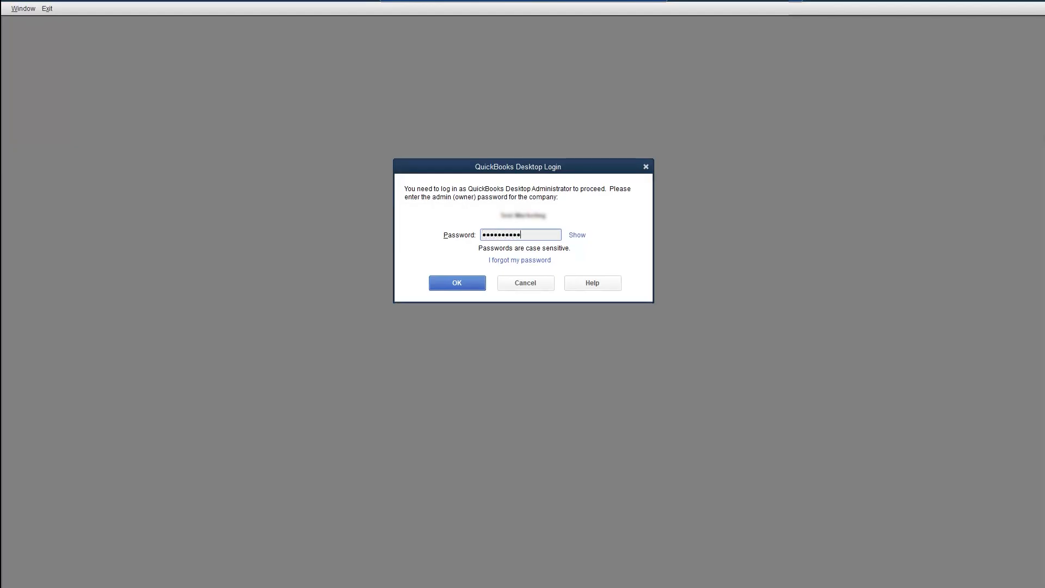
{"action": "key", "text": "Return"}
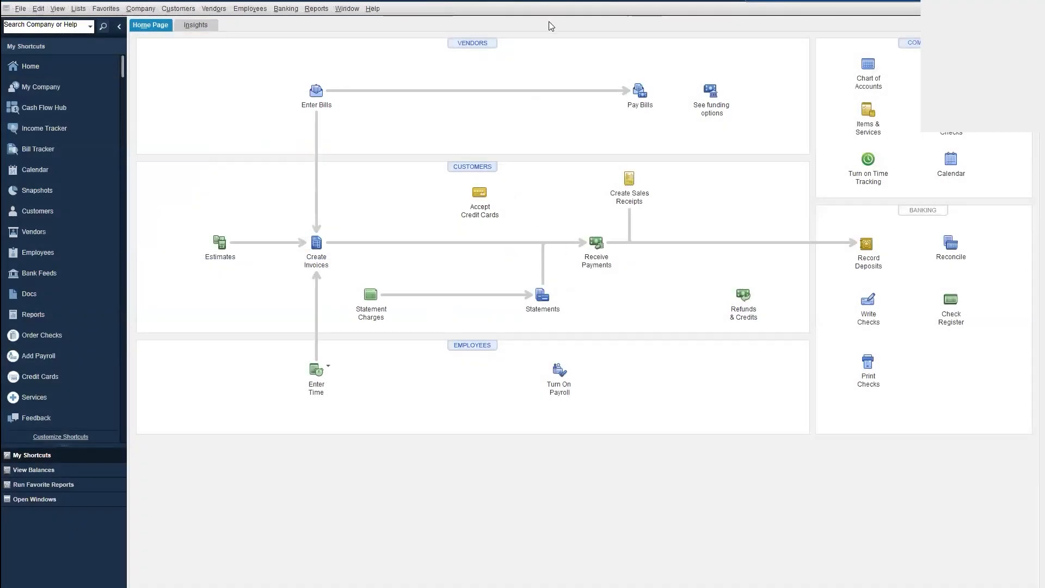
{"action": "left_click", "coordinate": [285, 9]}
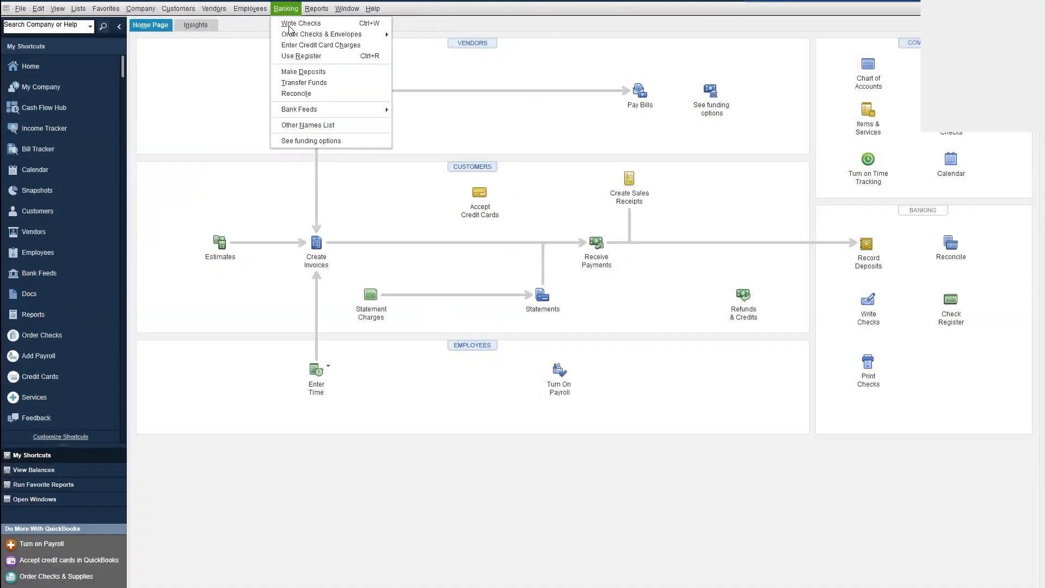
{"action": "mouse_move", "coordinate": [312, 110]}
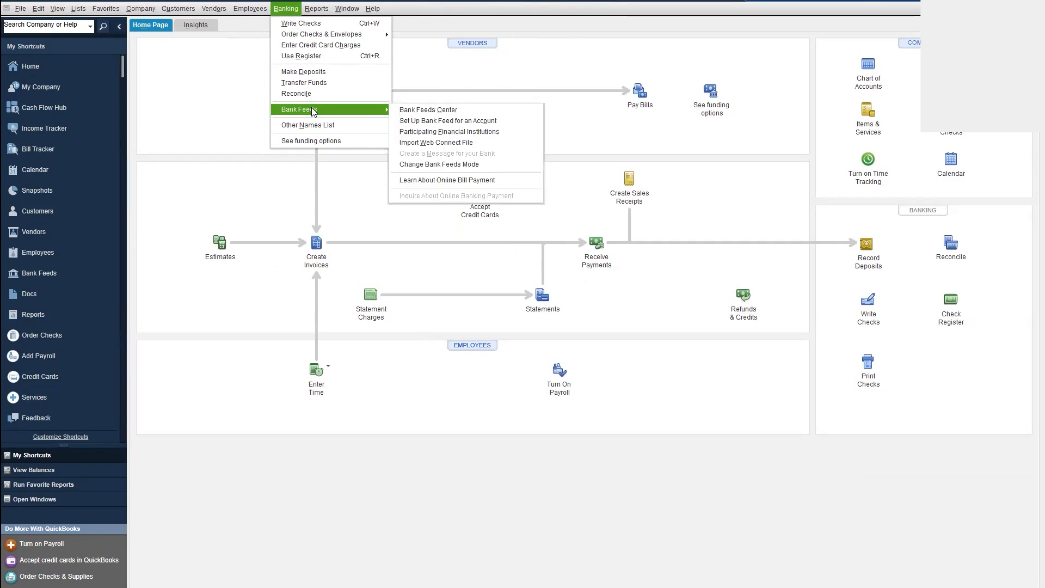
{"action": "left_click", "coordinate": [511, 126]}
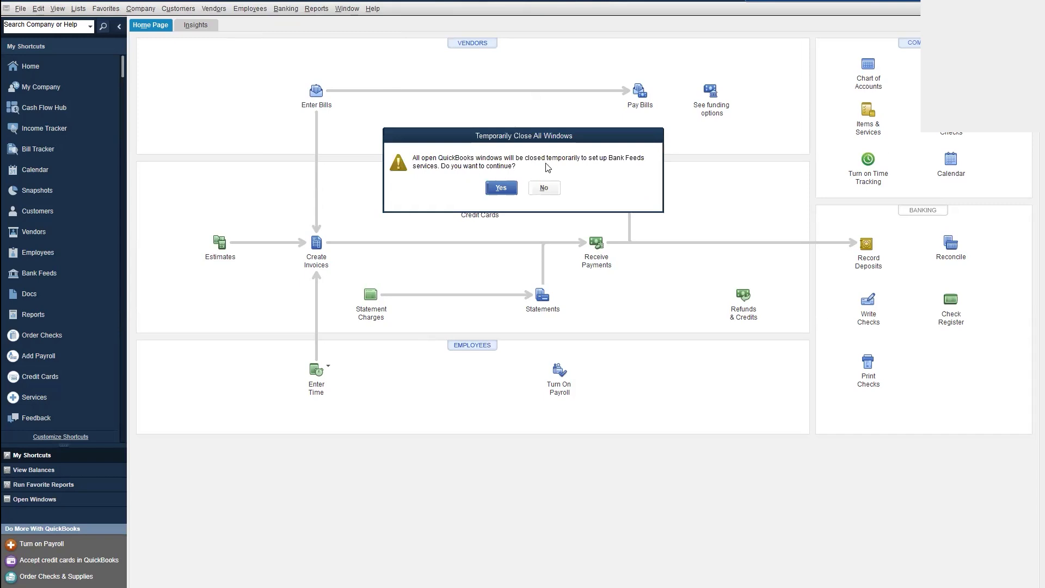
{"action": "left_click", "coordinate": [501, 189]}
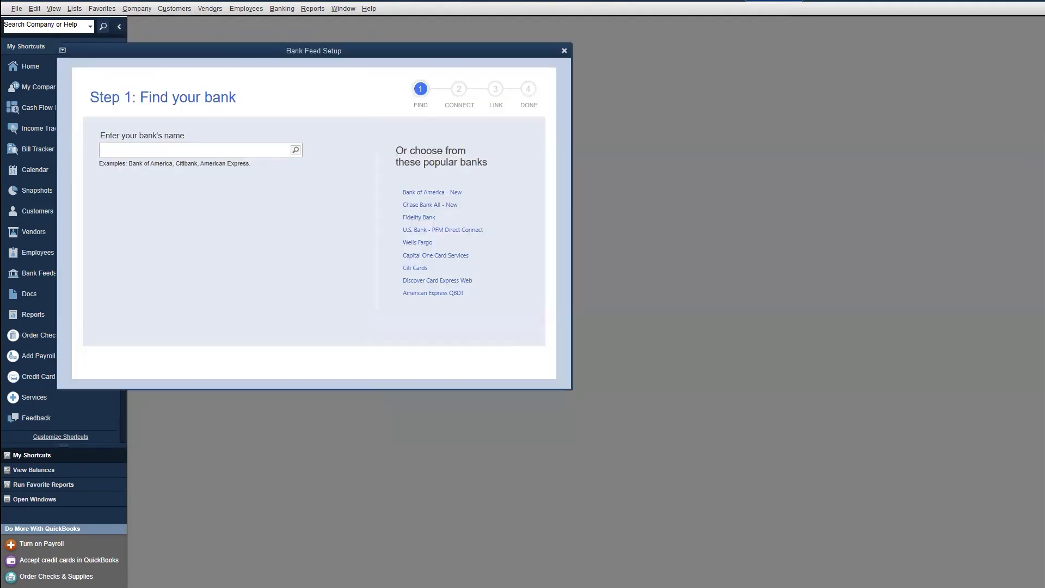
Step: Search for 'Triangle Credit Union' and select Triangle Credit Union - DC QB from the matching results
{"action": "left_click_drag", "start_coordinate": [355, 50], "coordinate": [437, 50]}
{"action": "left_click", "coordinate": [288, 154]}
{"action": "type", "text": "Triangle"}
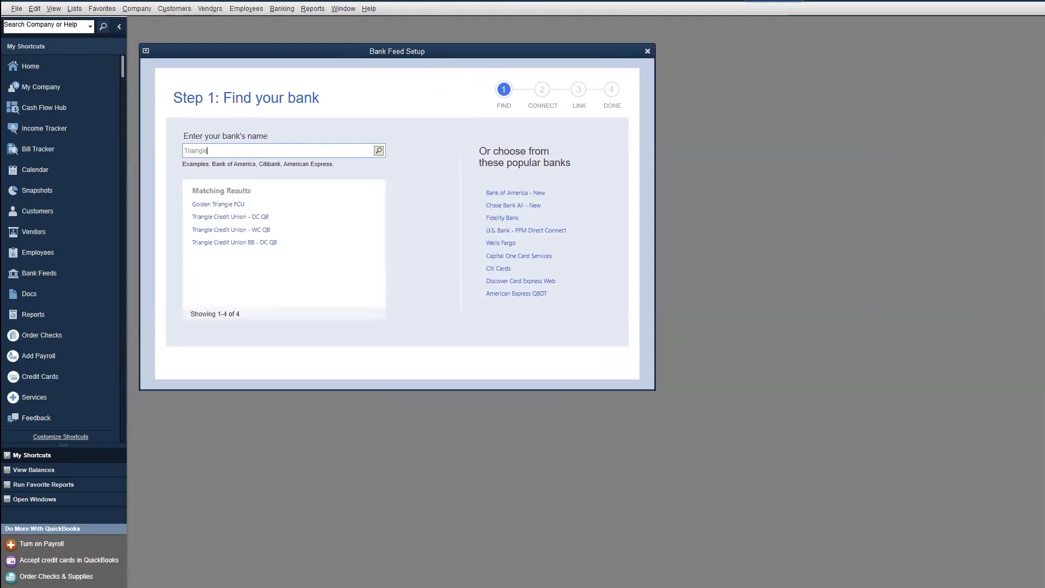
{"action": "type", "text": " Credit Union"}
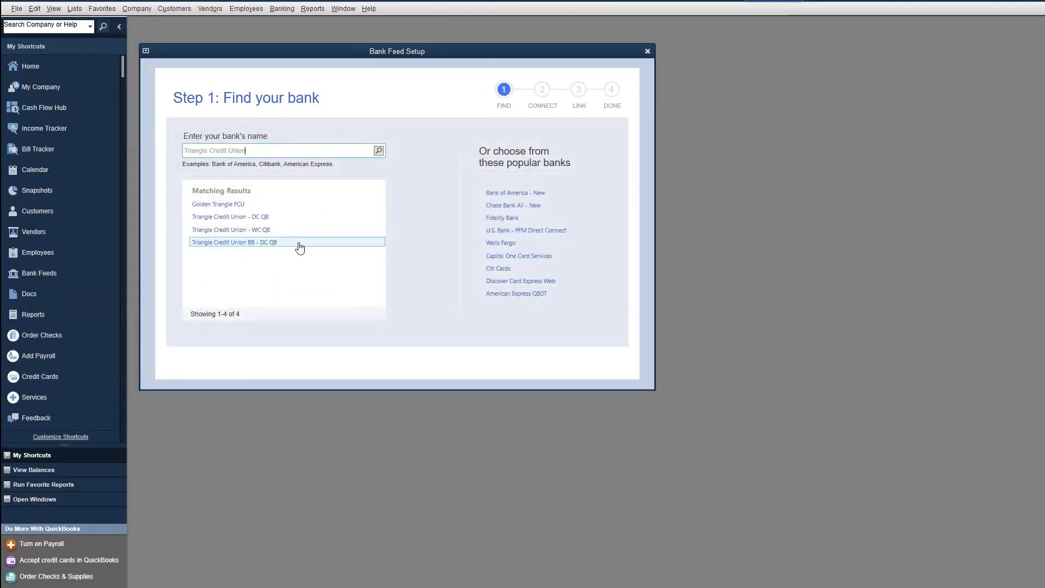
{"action": "left_click", "coordinate": [253, 217]}
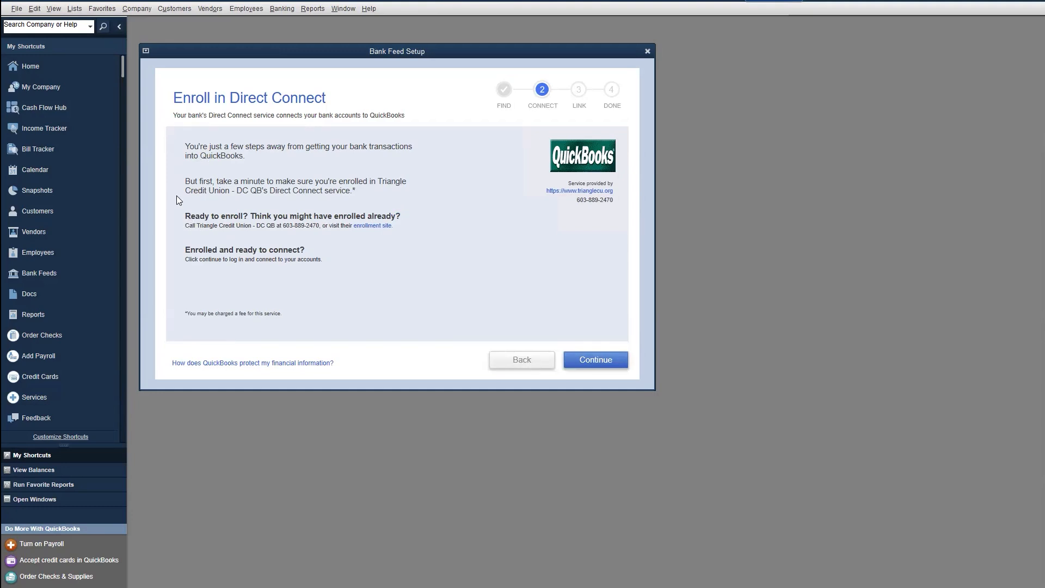
Step: Sign in to the bank connection with the Direct Connect User ID and password, and connect
{"action": "left_click", "coordinate": [596, 359]}
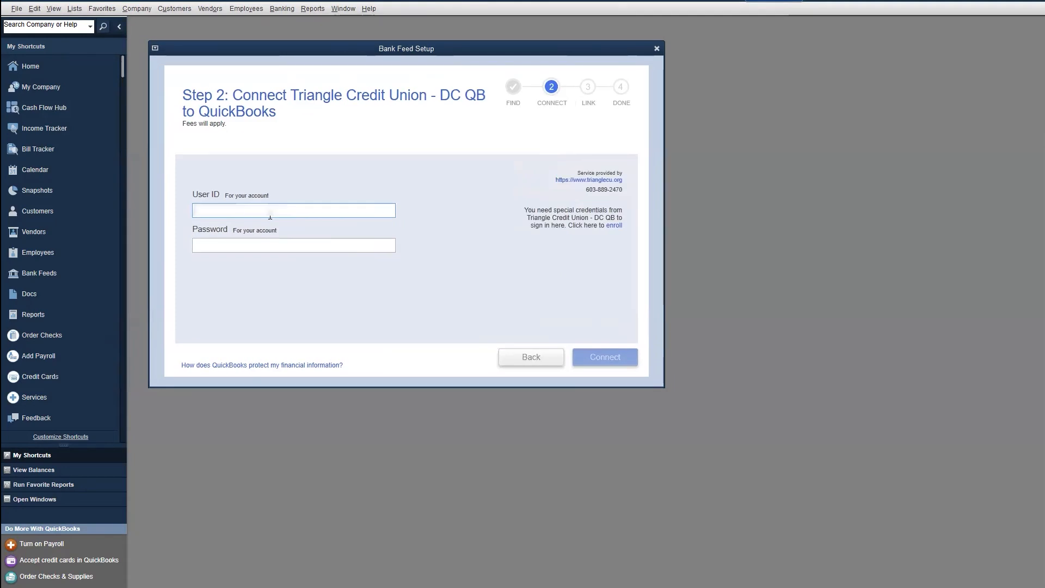
{"action": "type", "text": "test"}
{"action": "key", "text": "Tab"}
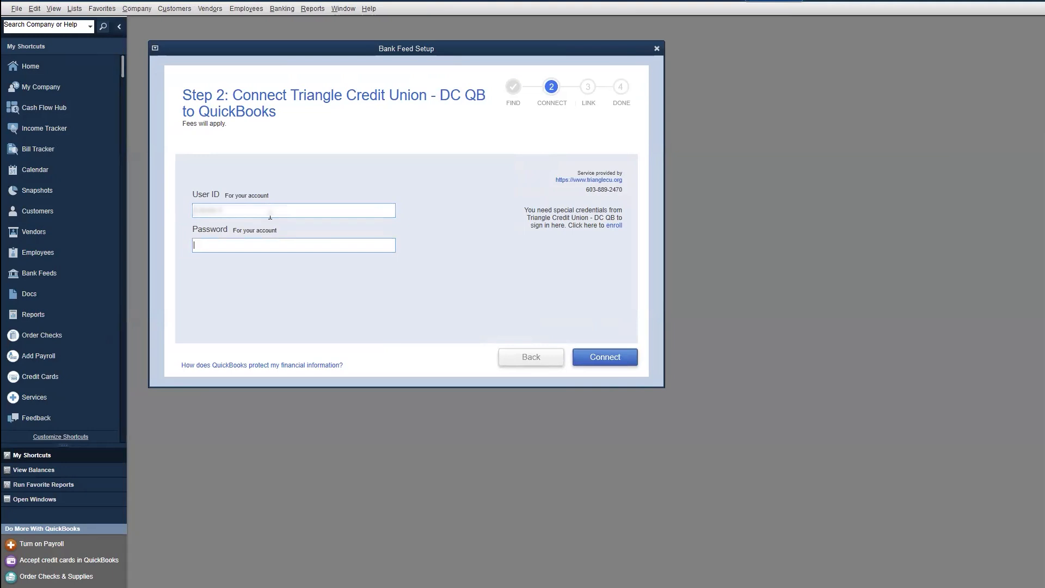
{"action": "type", "text": "••••••"}
{"action": "left_click", "coordinate": [627, 360]}
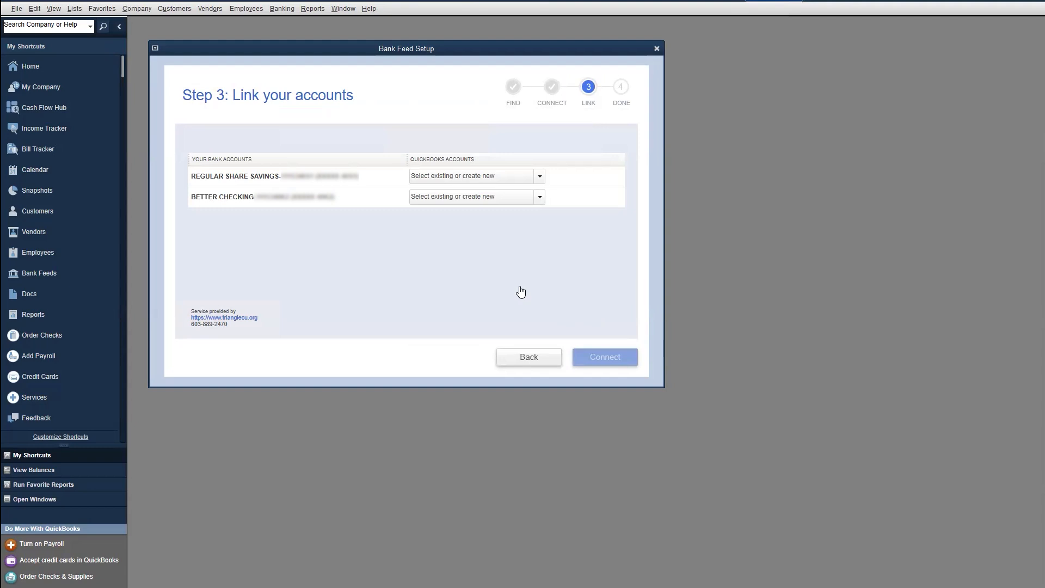
Step: Link Regular Share Savings to a new QuickBooks bank account named Personal Savings
{"action": "left_click", "coordinate": [538, 178]}
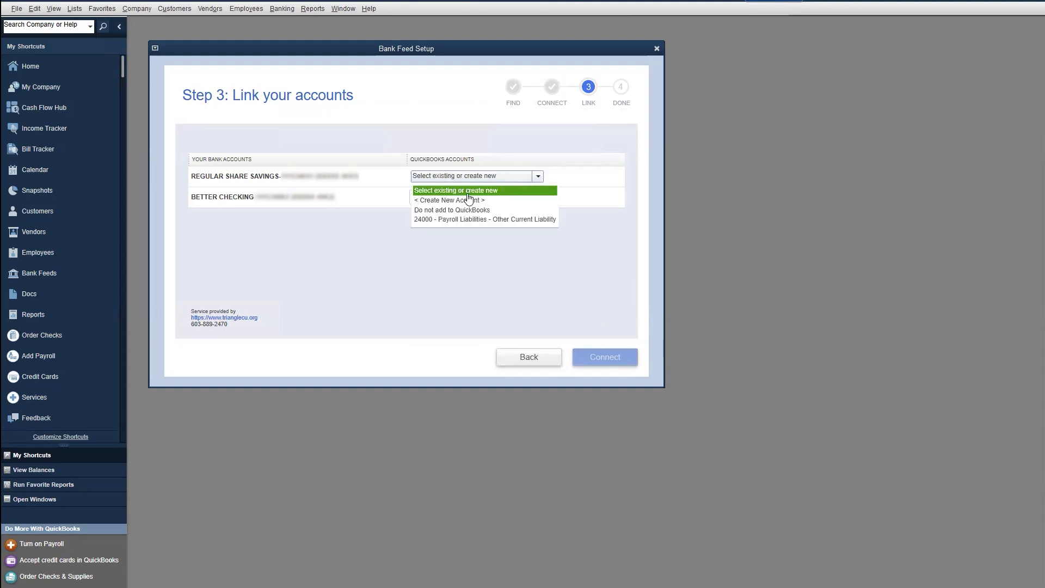
{"action": "left_click", "coordinate": [463, 201]}
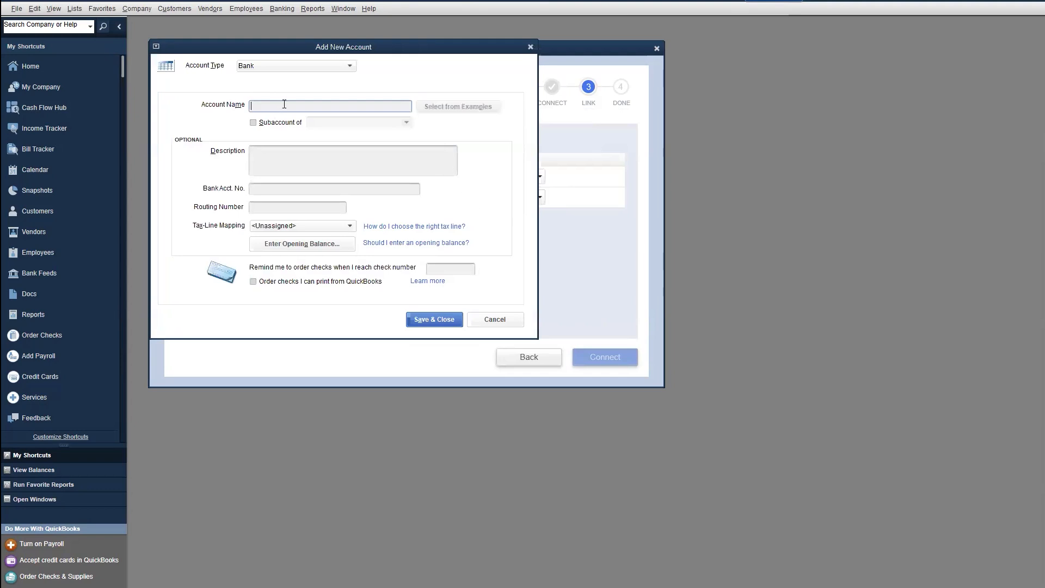
{"action": "type", "text": "Perso"}
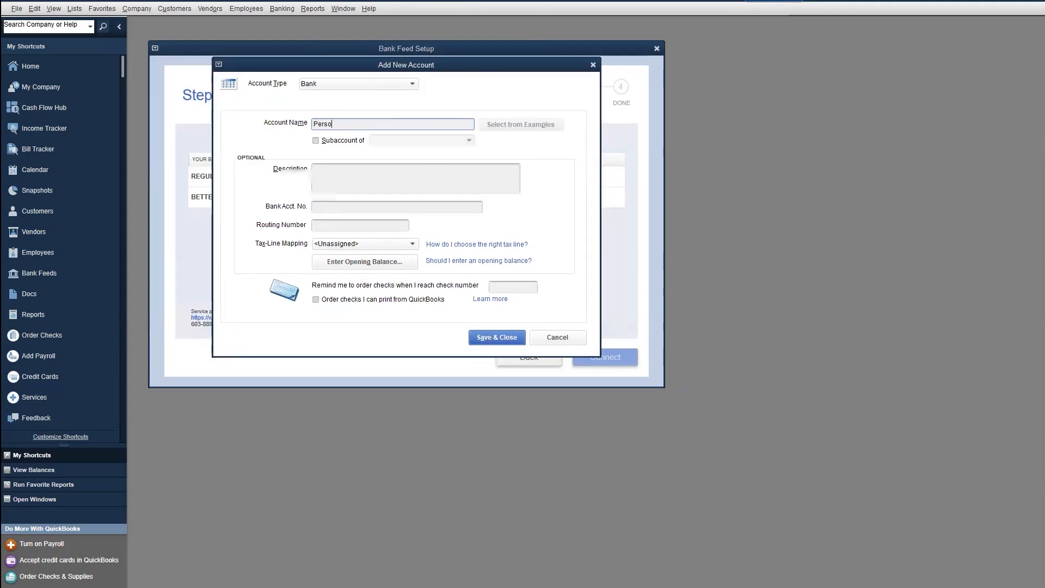
{"action": "type", "text": "nal Savings"}
{"action": "left_click", "coordinate": [500, 339]}
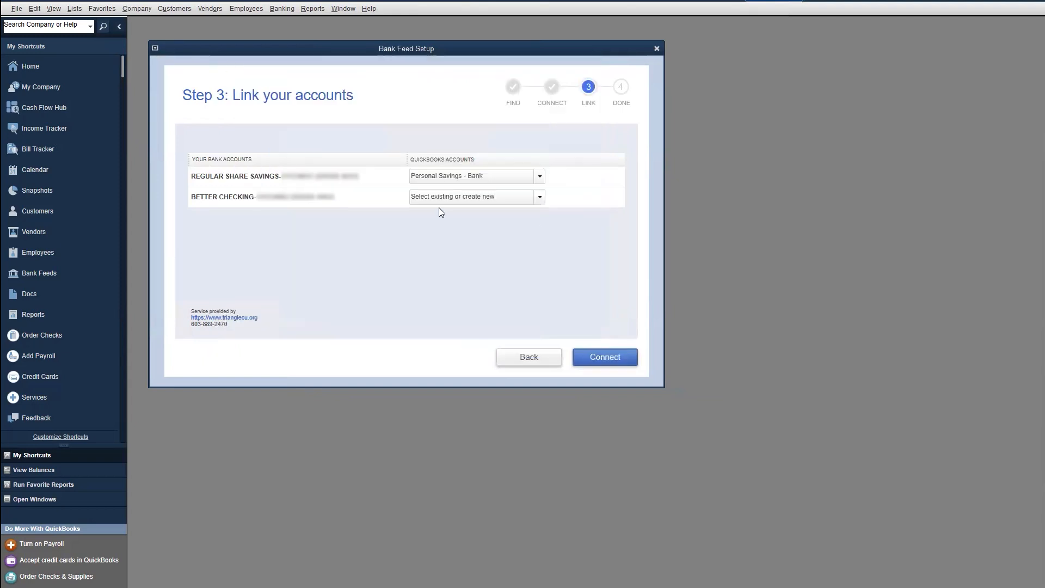
Step: Link Better Checking to a new Personal Checking account and add both accounts to bank feeds
{"action": "left_click", "coordinate": [537, 198]}
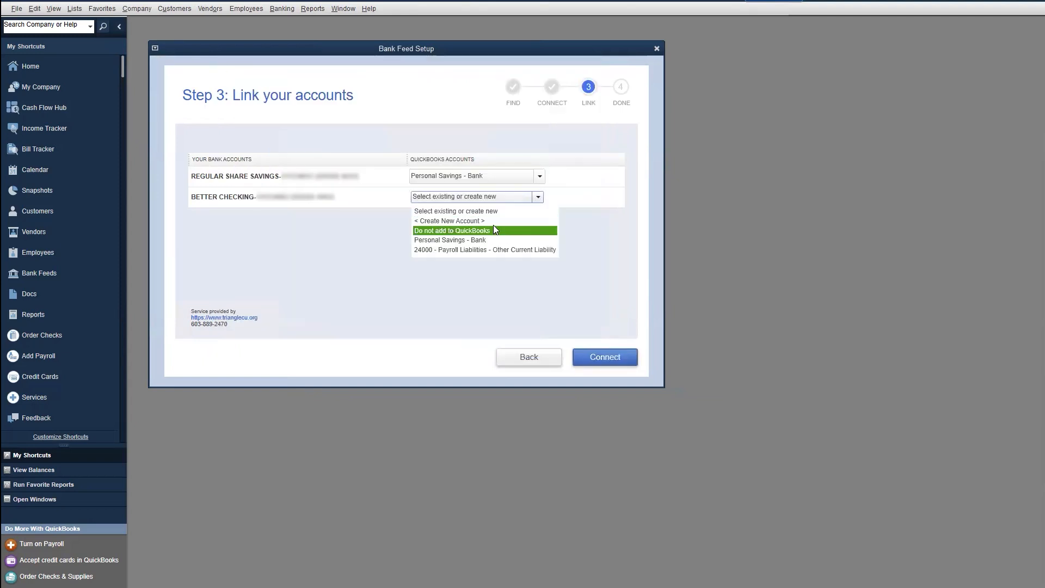
{"action": "left_click", "coordinate": [479, 220]}
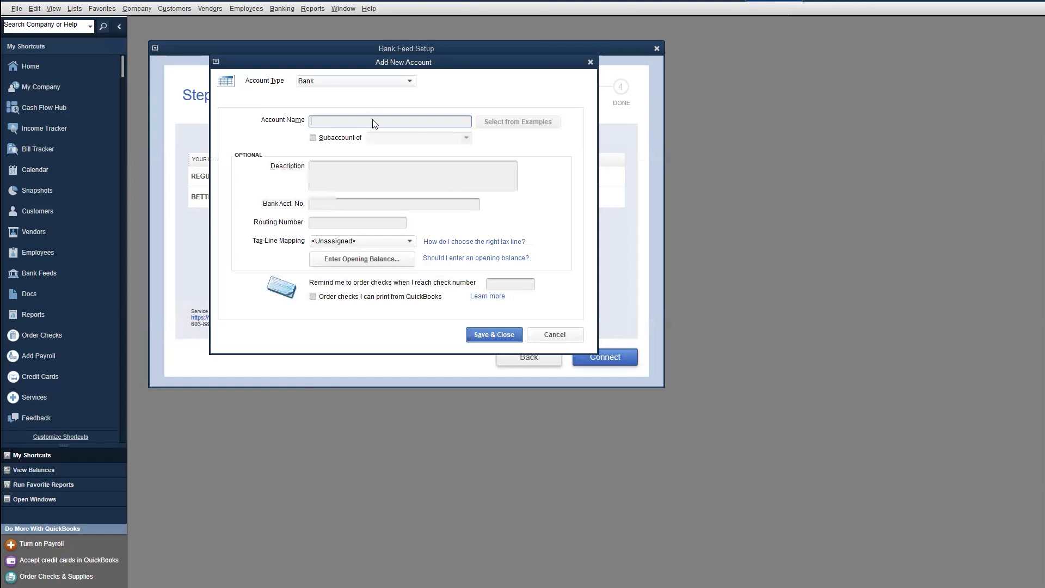
{"action": "type", "text": "Personal Checking"}
{"action": "left_click", "coordinate": [492, 334]}
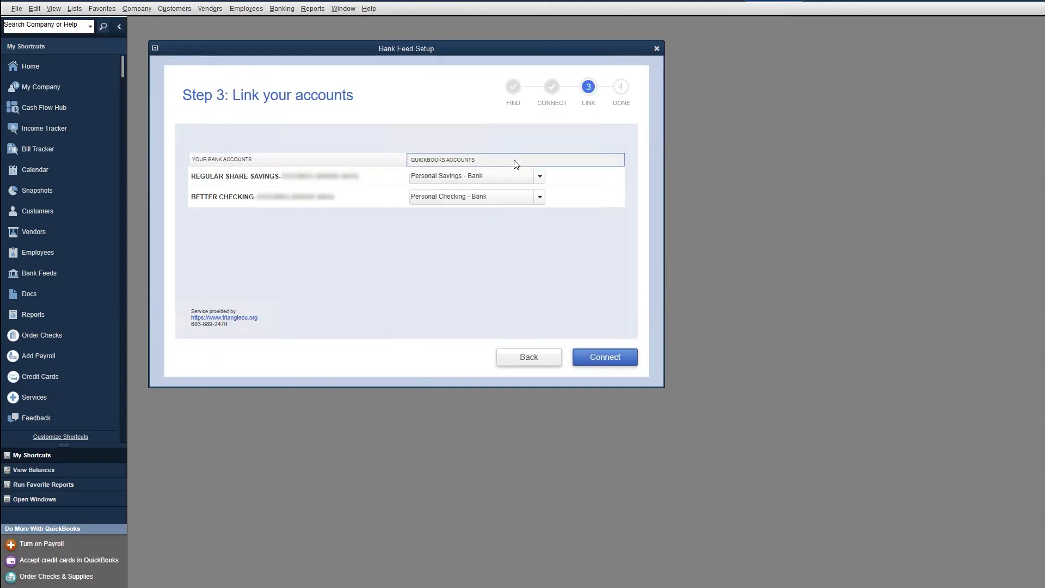
{"action": "left_click", "coordinate": [612, 361]}
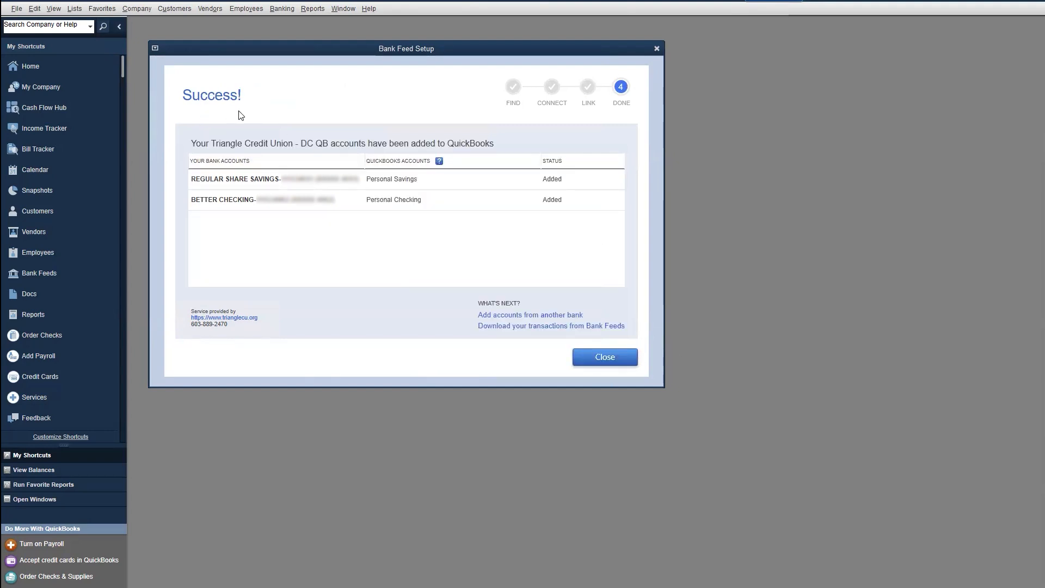
Step: Close the Bank Feed Setup success screen to return to the Chart of Accounts
{"action": "left_click", "coordinate": [607, 359]}
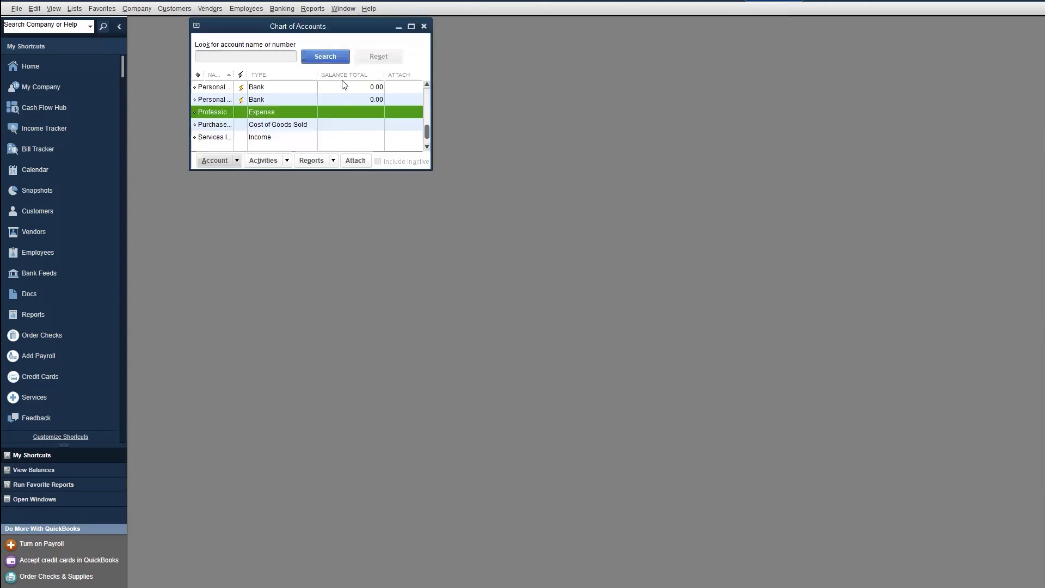